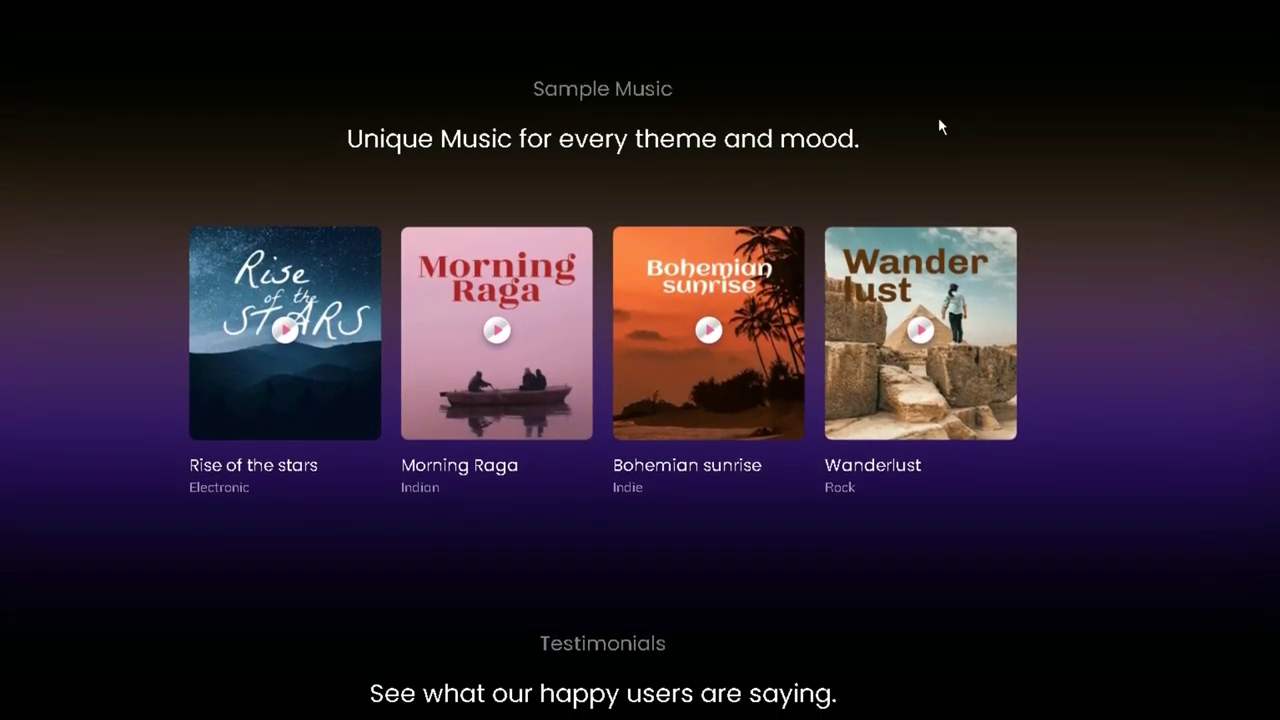
- Clear the selection on the Sample Music heading and return to the top of the homepage
{"action": "scroll", "coordinate": [937, 106], "scroll_direction": "up", "scroll_amount": 5}
{"action": "scroll", "coordinate": [937, 82], "scroll_direction": "up", "scroll_amount": 3}
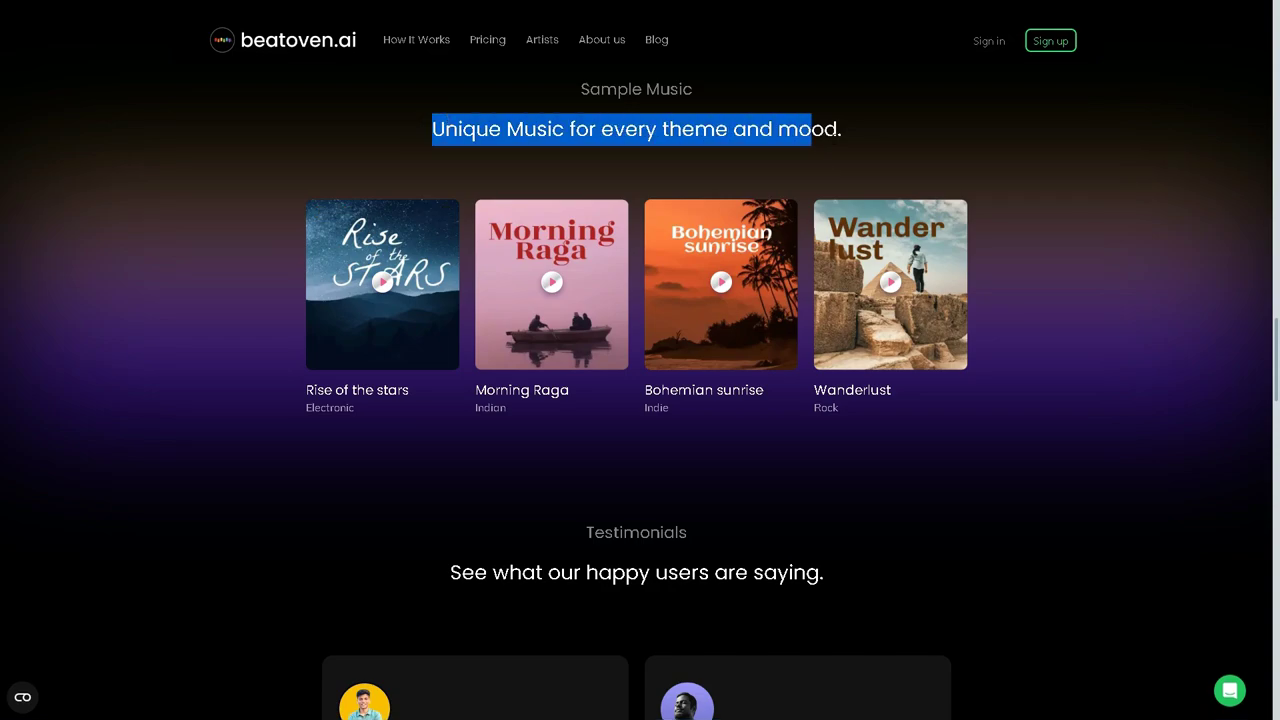
{"action": "left_click", "coordinate": [761, 146]}
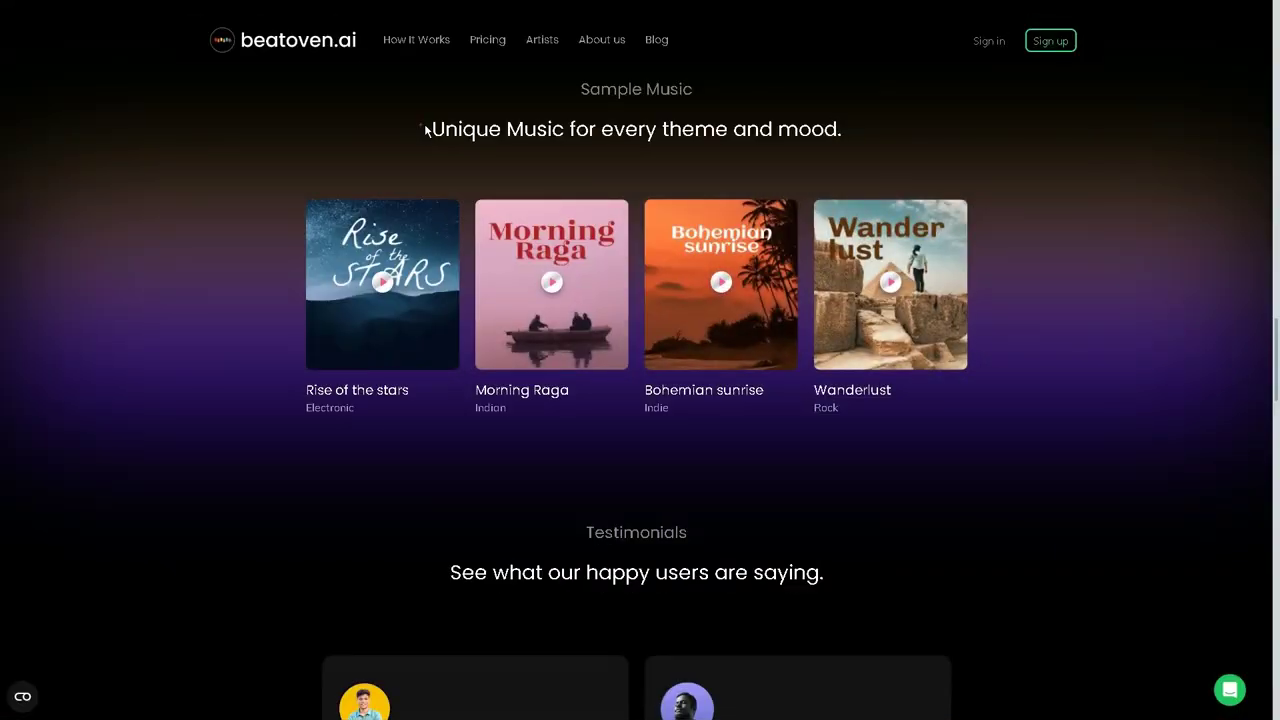
{"action": "left_click", "coordinate": [890, 135]}
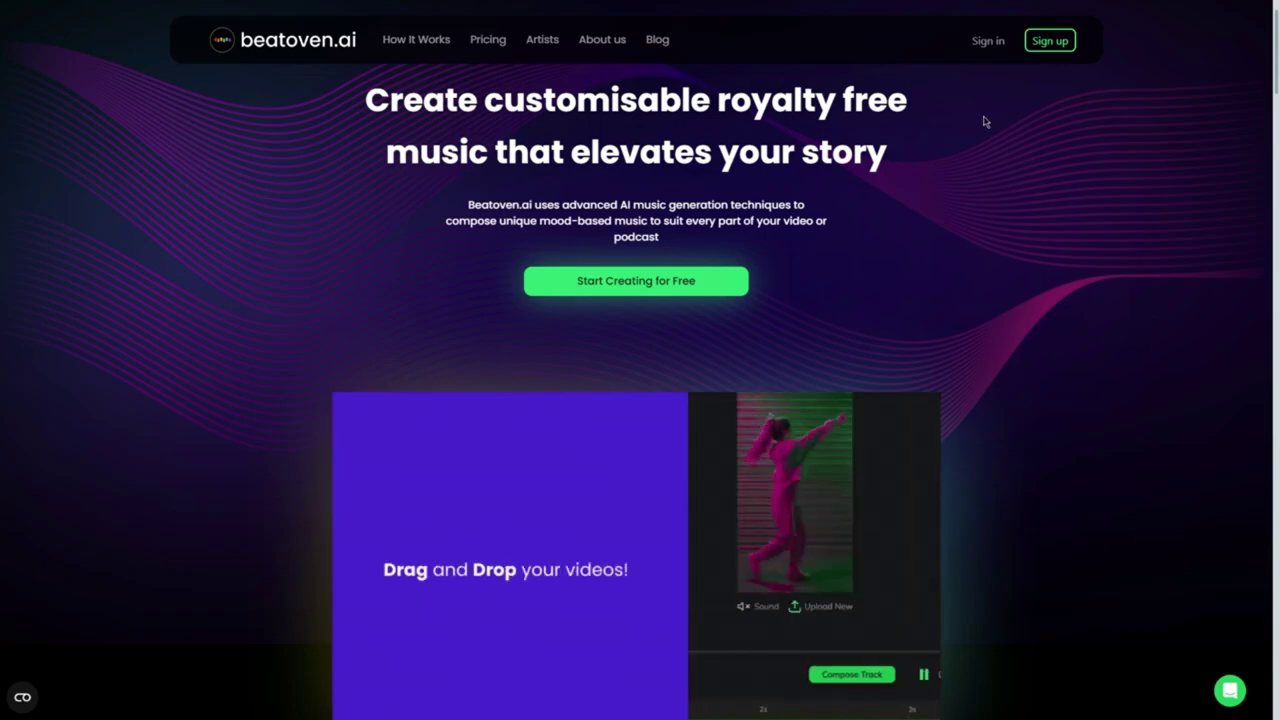
{"action": "scroll", "coordinate": [234, 63], "scroll_direction": "up", "scroll_amount": 1}
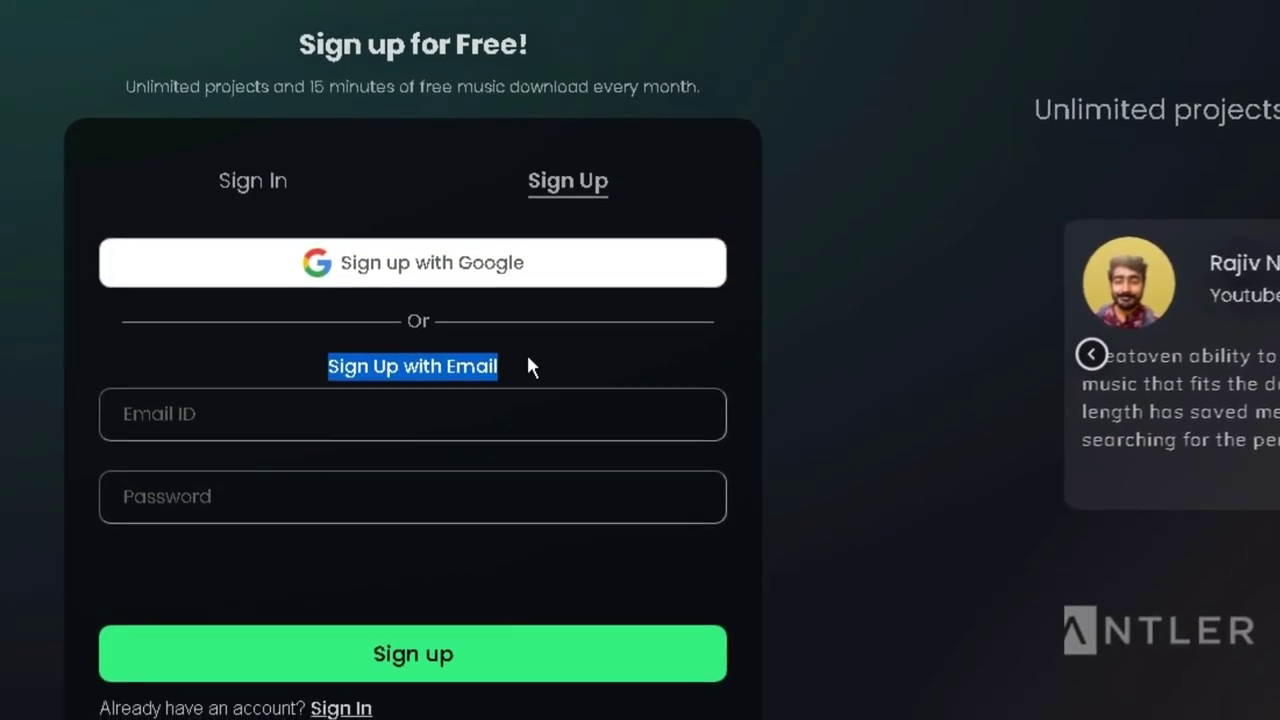
- Sign up for a Beatoven.ai account using the saved e-mail address and a password
{"action": "left_click", "coordinate": [230, 400]}
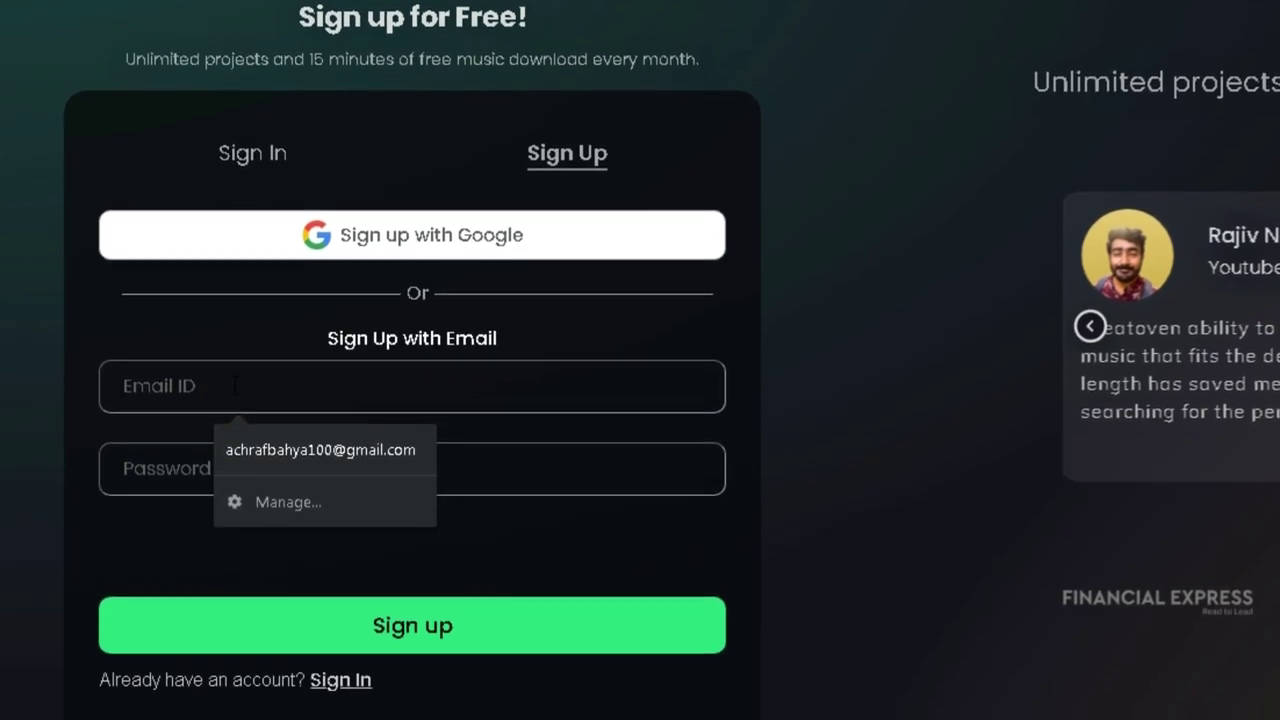
{"action": "left_click", "coordinate": [294, 434]}
{"action": "left_click", "coordinate": [251, 452]}
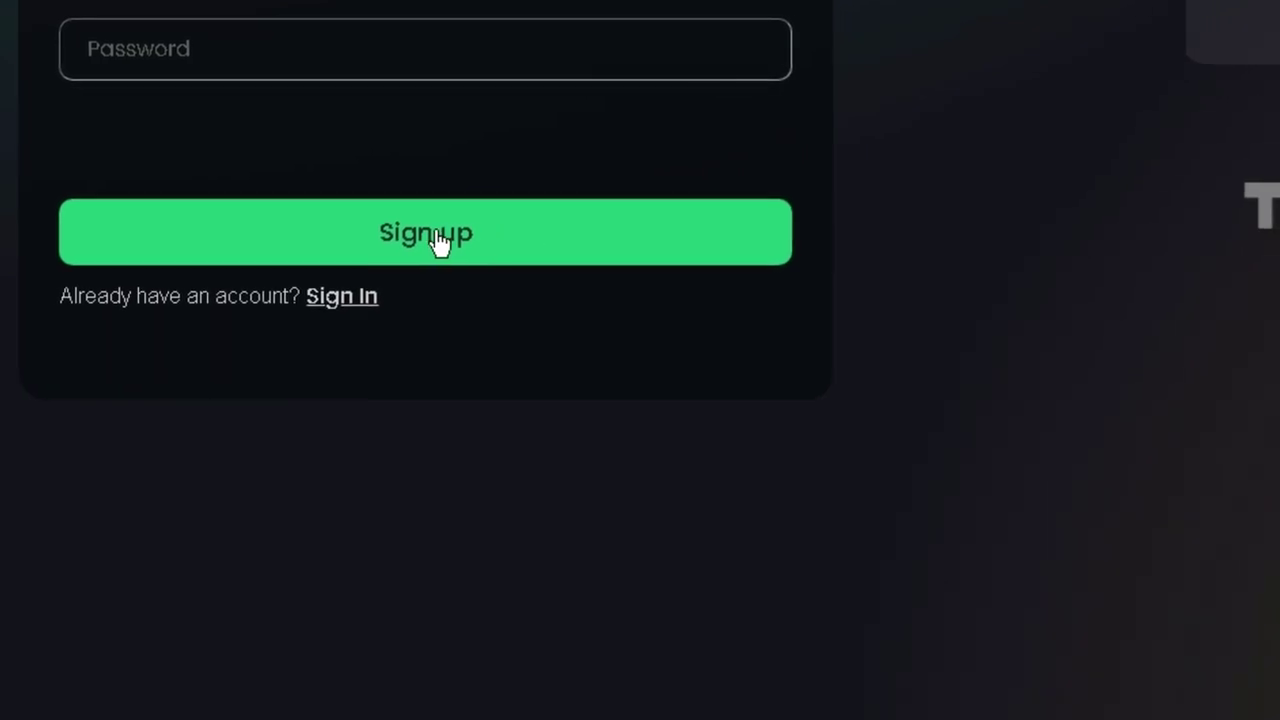
{"action": "left_click", "coordinate": [407, 235]}
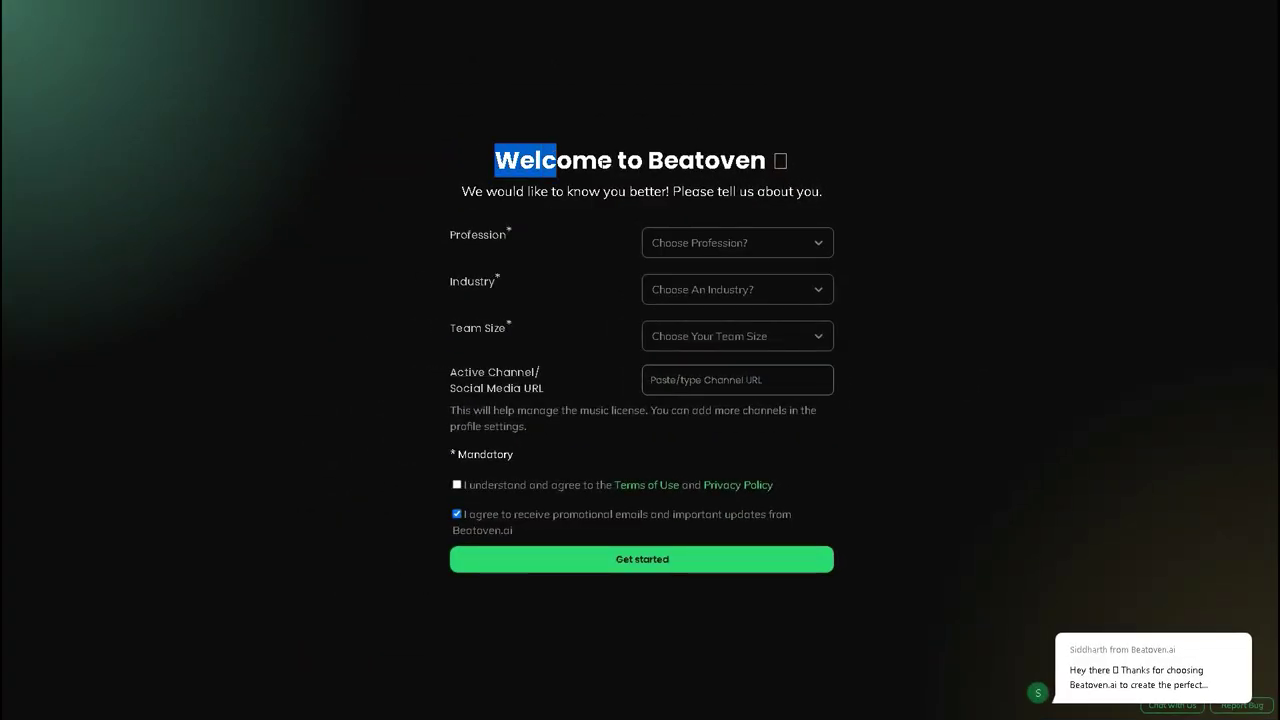
- Fill the profile with Profession YouTube Creator, Industry Media and Team Size 1-5 Members
{"action": "left_click", "coordinate": [785, 242]}
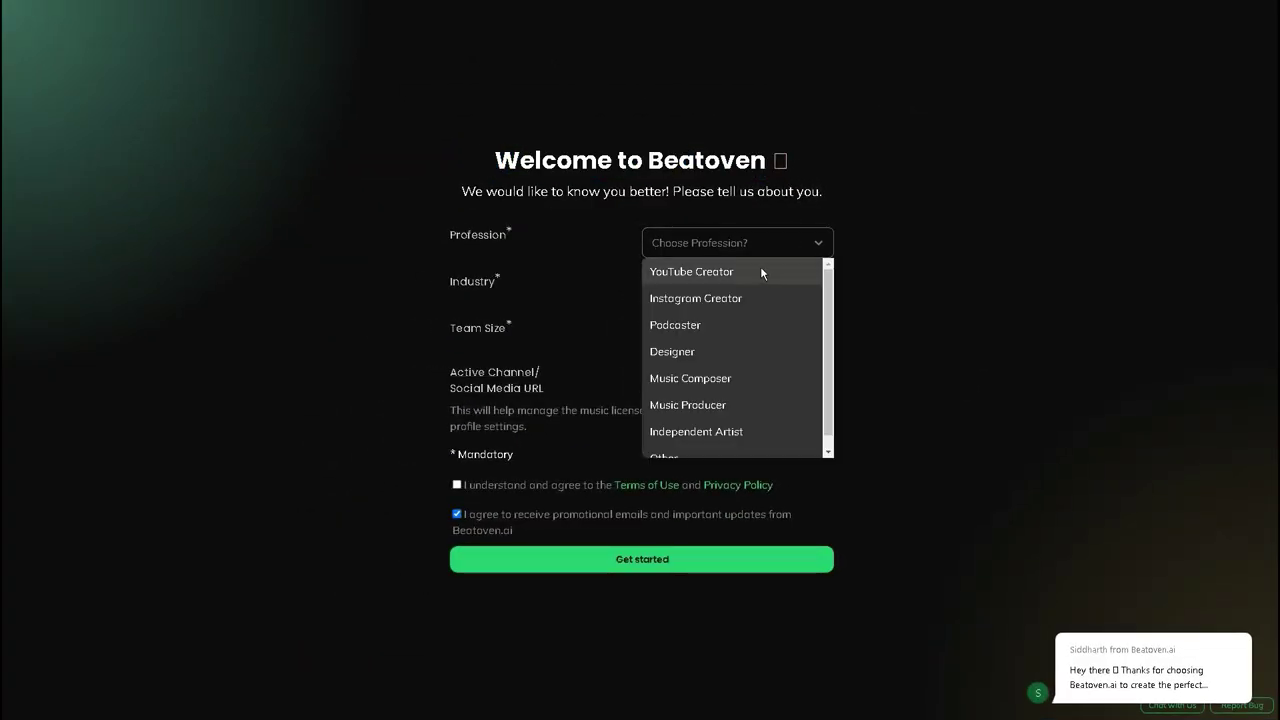
{"action": "left_click", "coordinate": [760, 270]}
{"action": "left_click", "coordinate": [748, 294]}
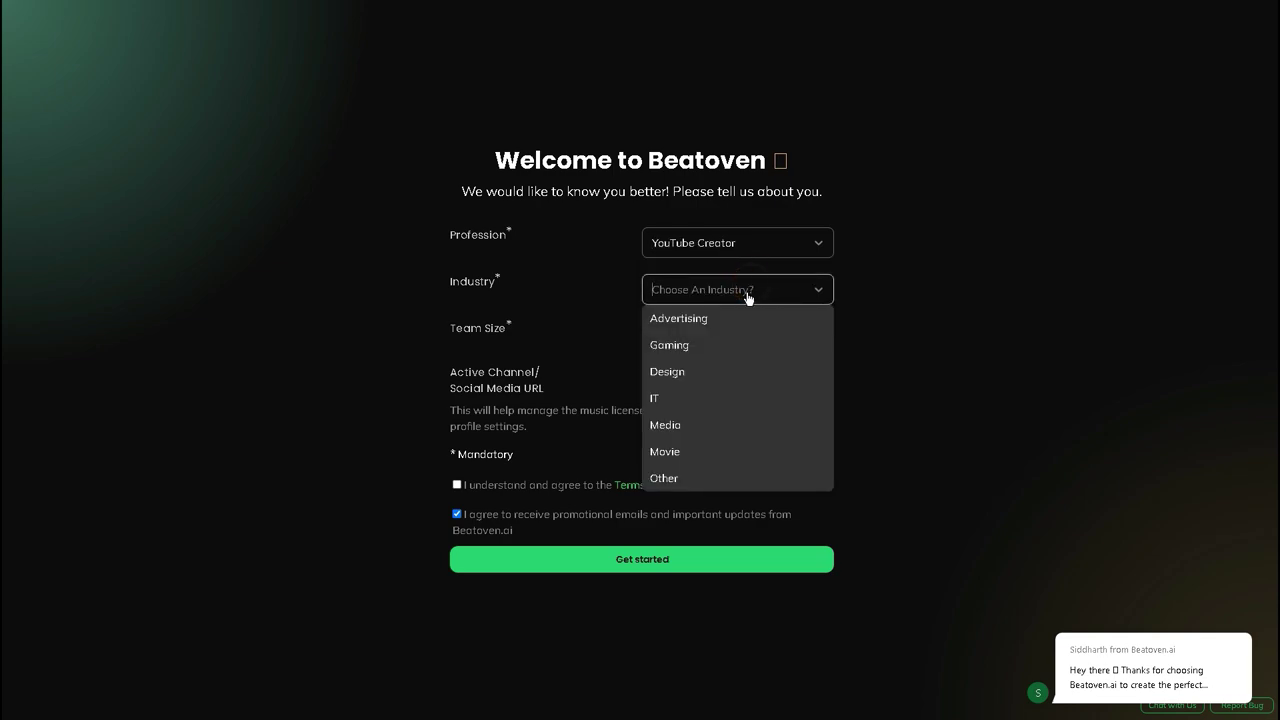
{"action": "left_click", "coordinate": [704, 430]}
{"action": "left_click", "coordinate": [726, 337]}
{"action": "left_click", "coordinate": [720, 363]}
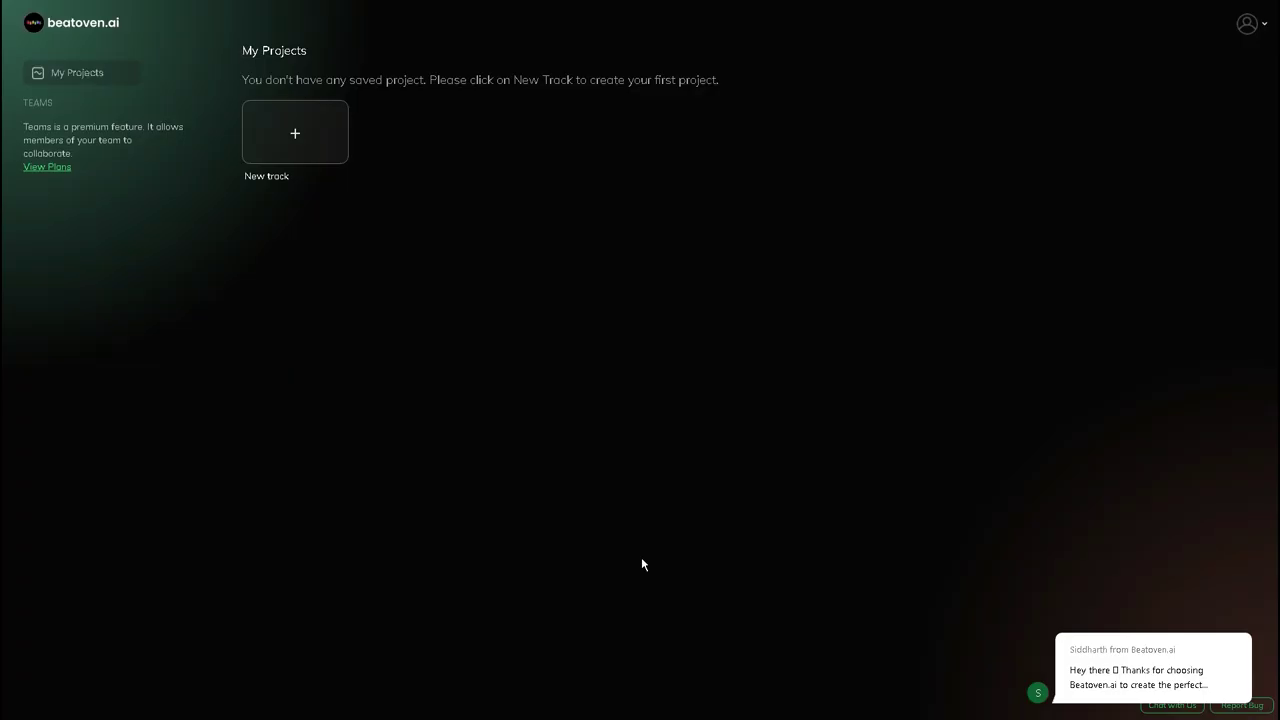
- Create a new track titled Slim Ghost, 01:00 long, at Medium tempo
{"action": "left_click", "coordinate": [296, 135]}
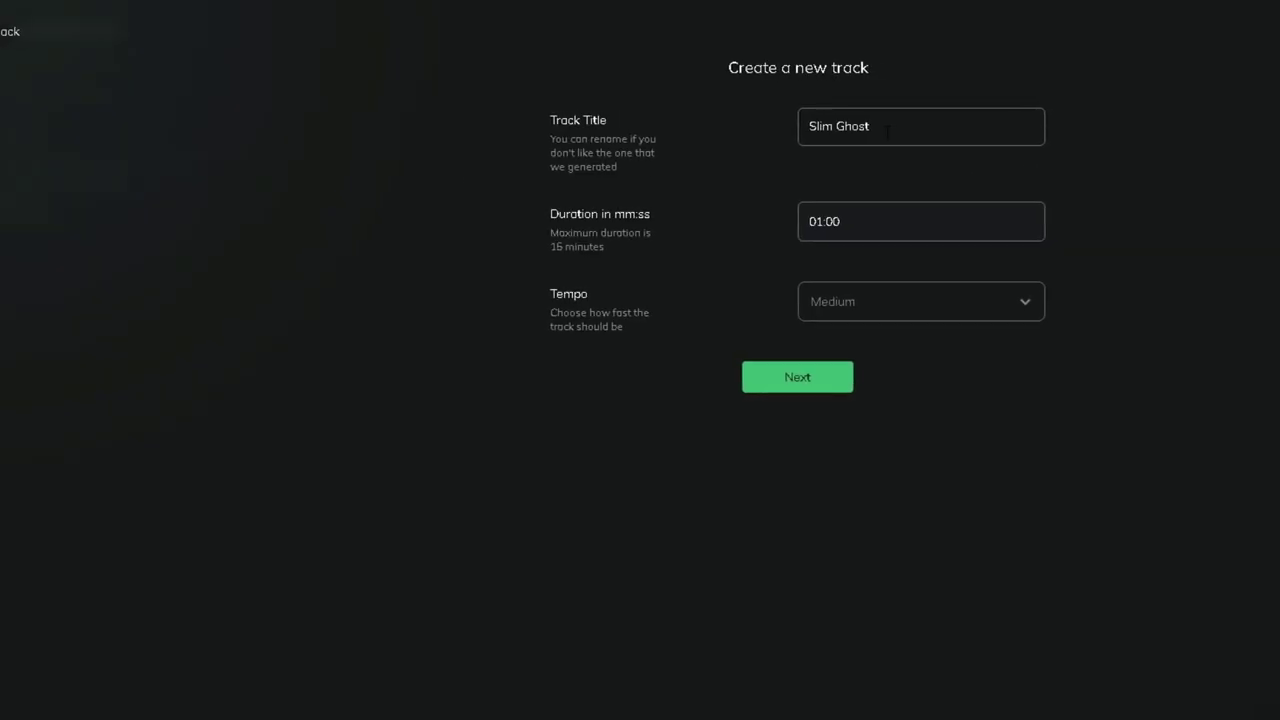
{"action": "left_click", "coordinate": [839, 311]}
{"action": "left_click", "coordinate": [825, 369]}
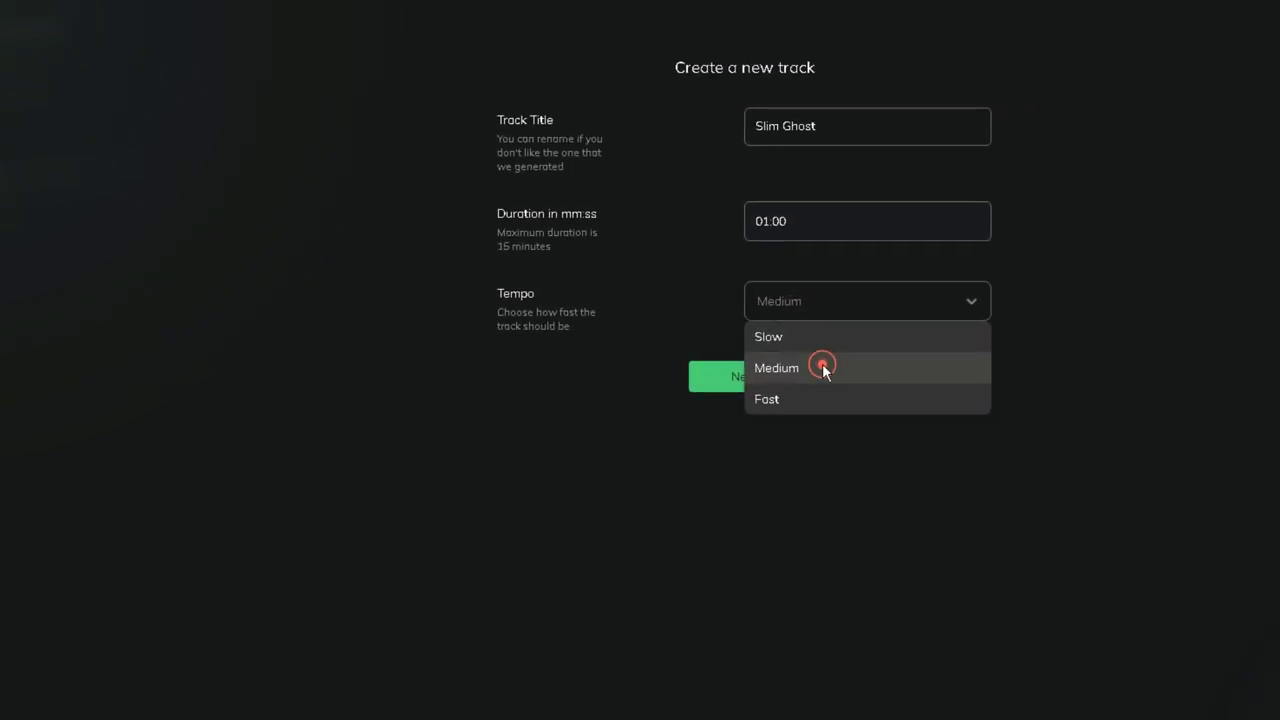
{"action": "left_click", "coordinate": [743, 378]}
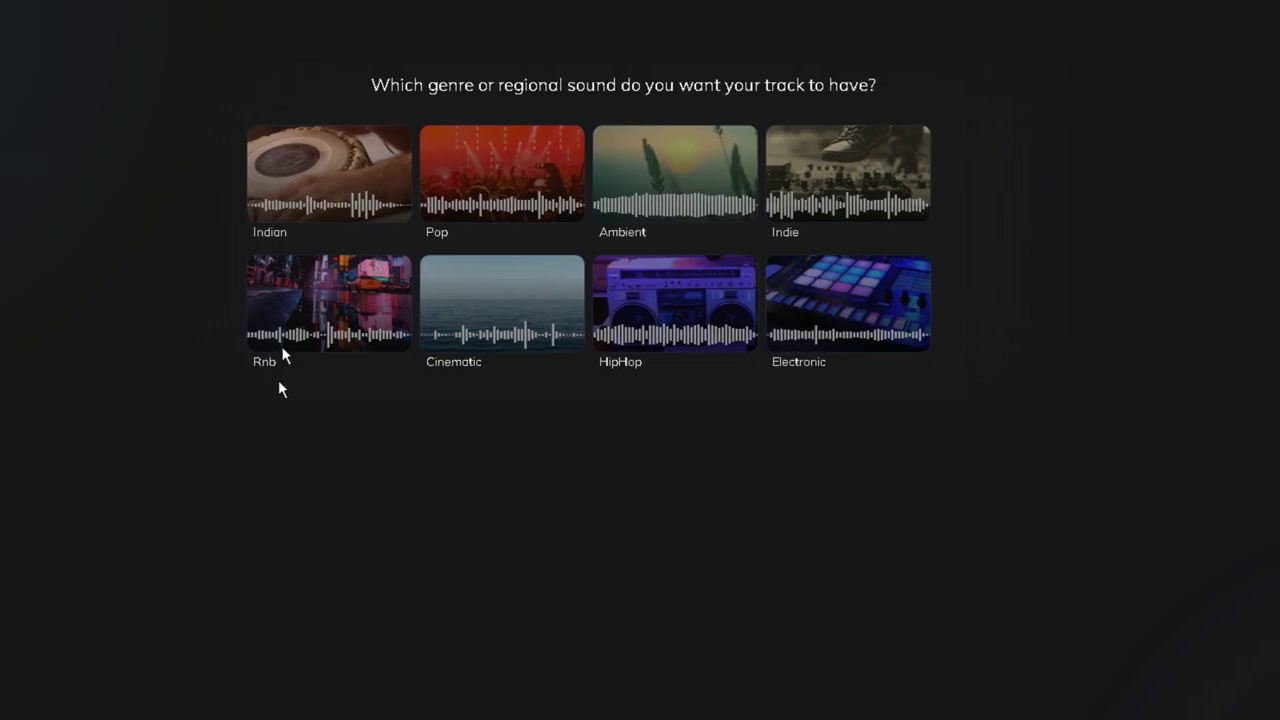
- Pick the Indian genre and the Sad mood for Slim Ghost
{"action": "left_click", "coordinate": [303, 171]}
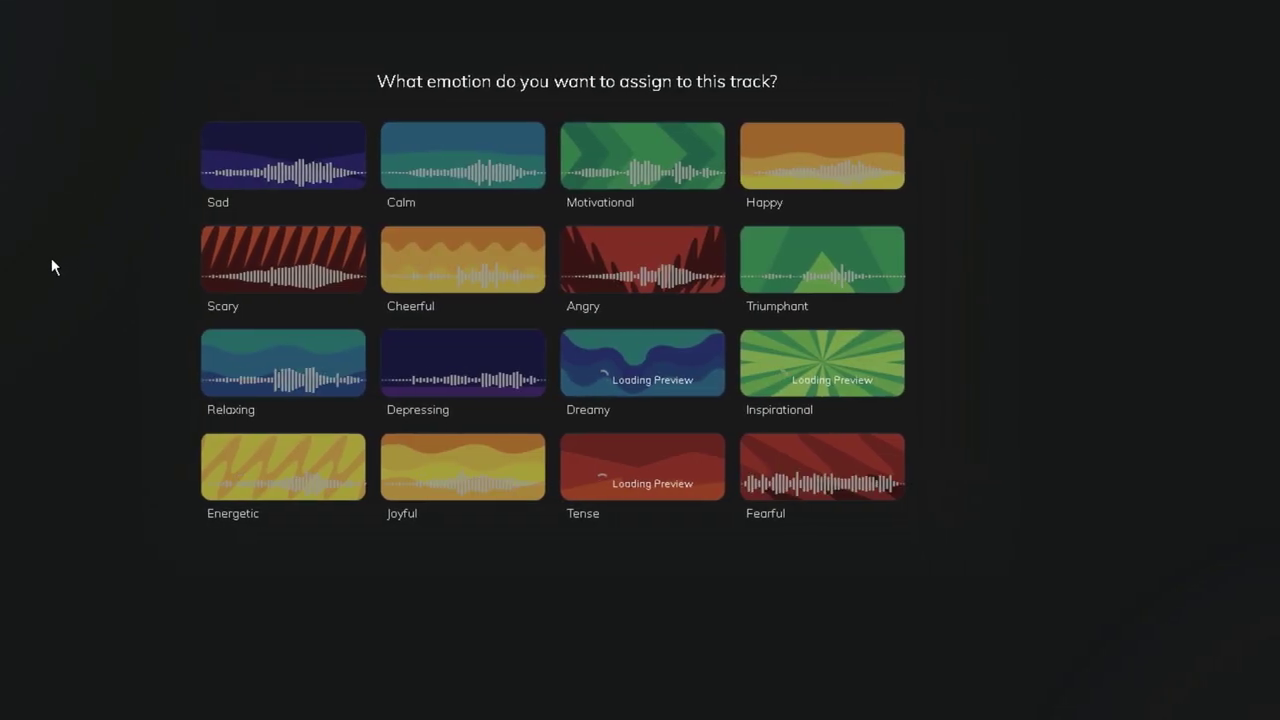
{"action": "left_click", "coordinate": [301, 158]}
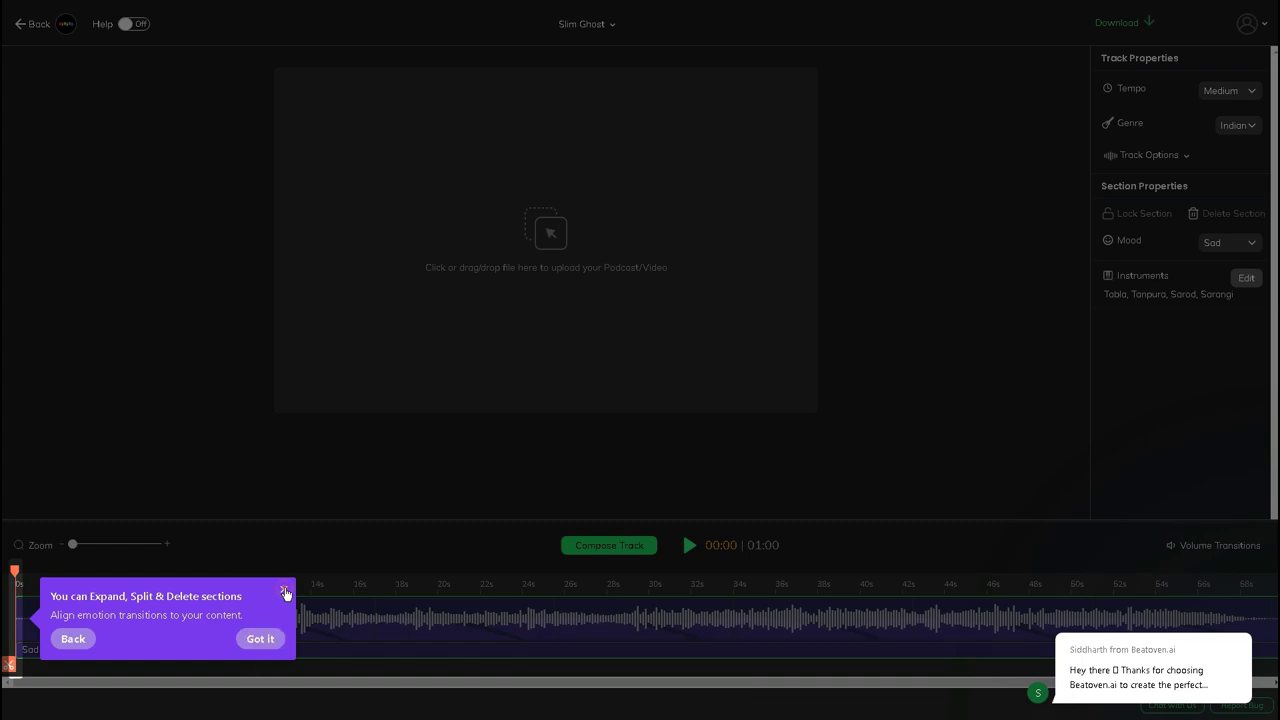
- Dismiss the editor tips about editing sections and volume transitions
{"action": "left_click", "coordinate": [285, 593]}
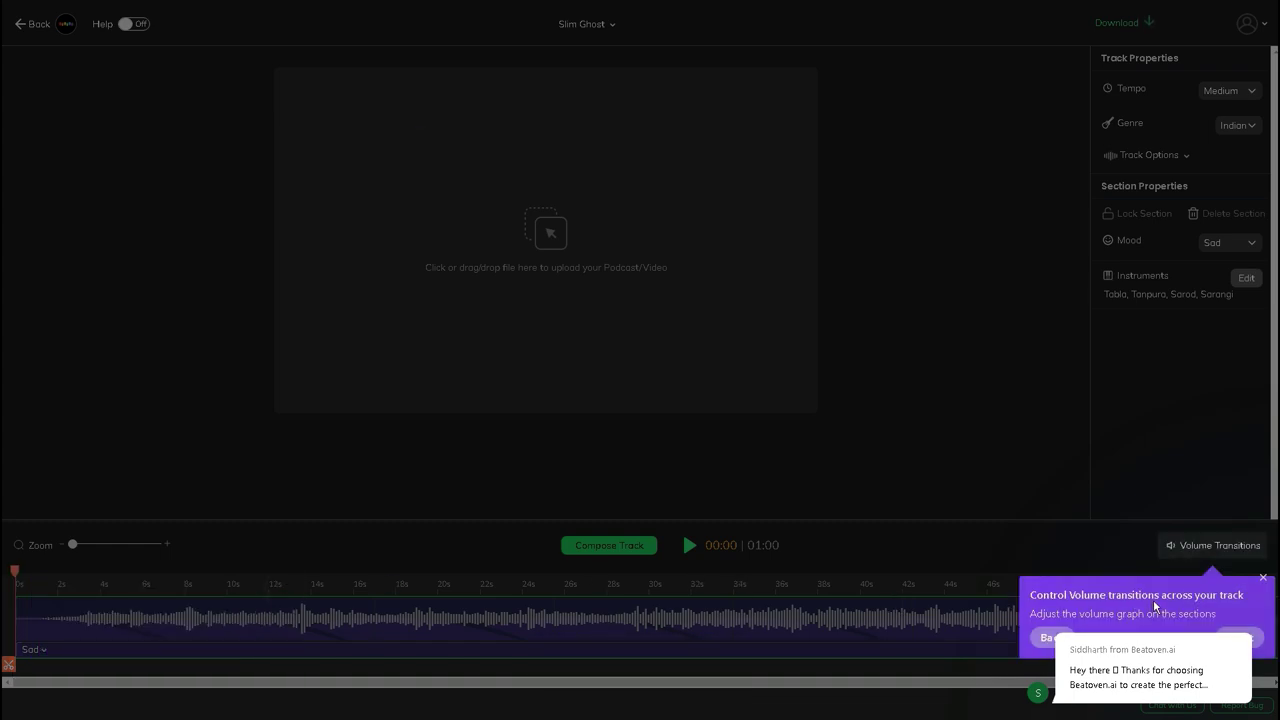
{"action": "left_click", "coordinate": [1263, 580]}
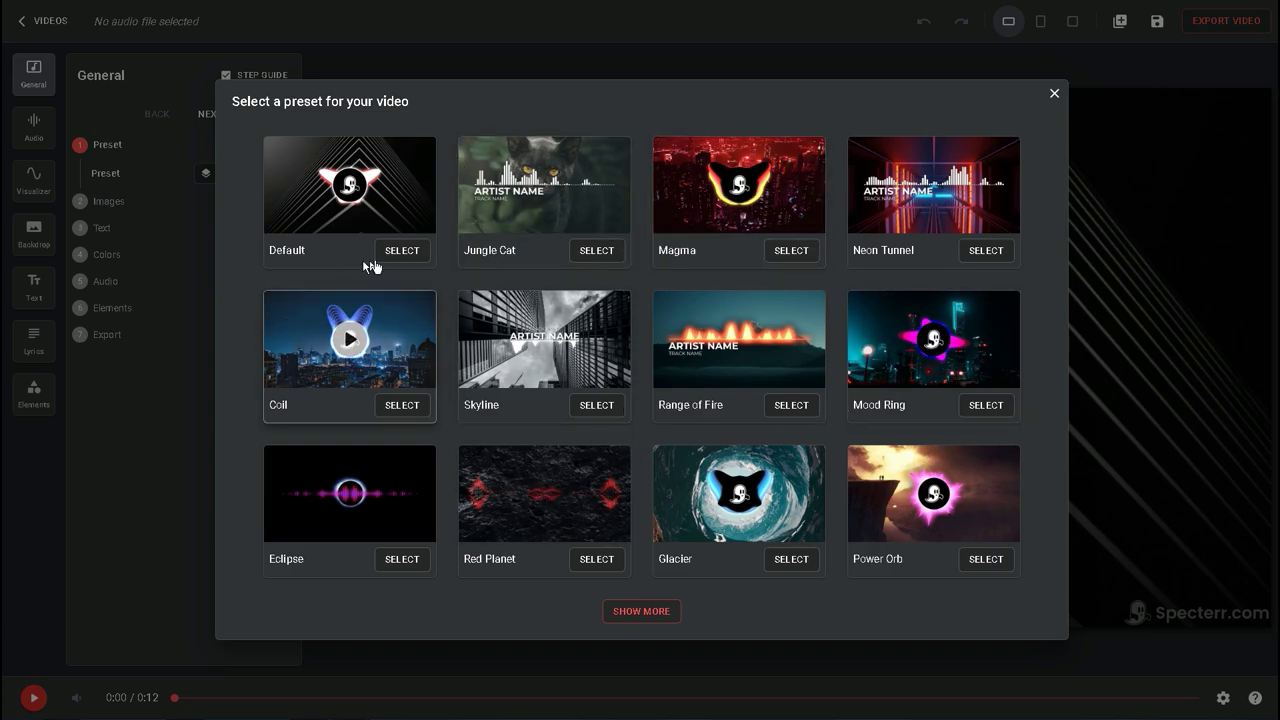
- Choose a Specterr video preset and start a new visualizer video
{"action": "left_click", "coordinate": [399, 252]}
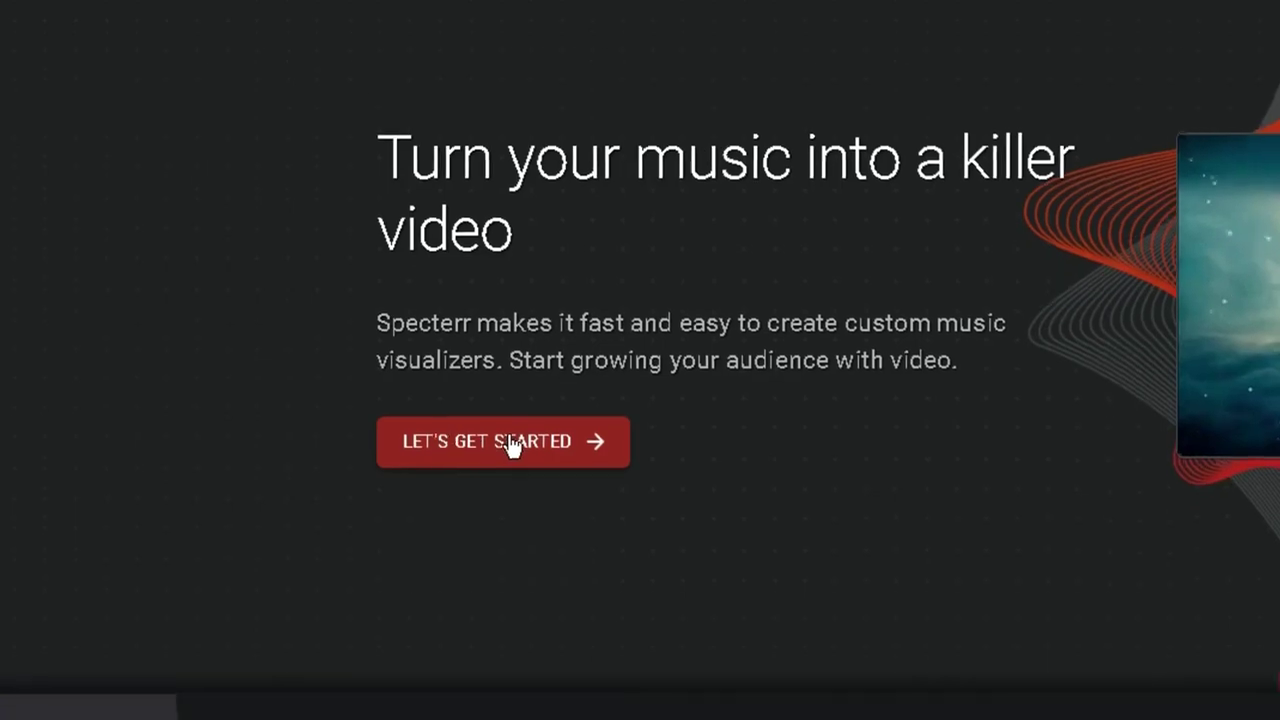
{"action": "left_click", "coordinate": [525, 400]}
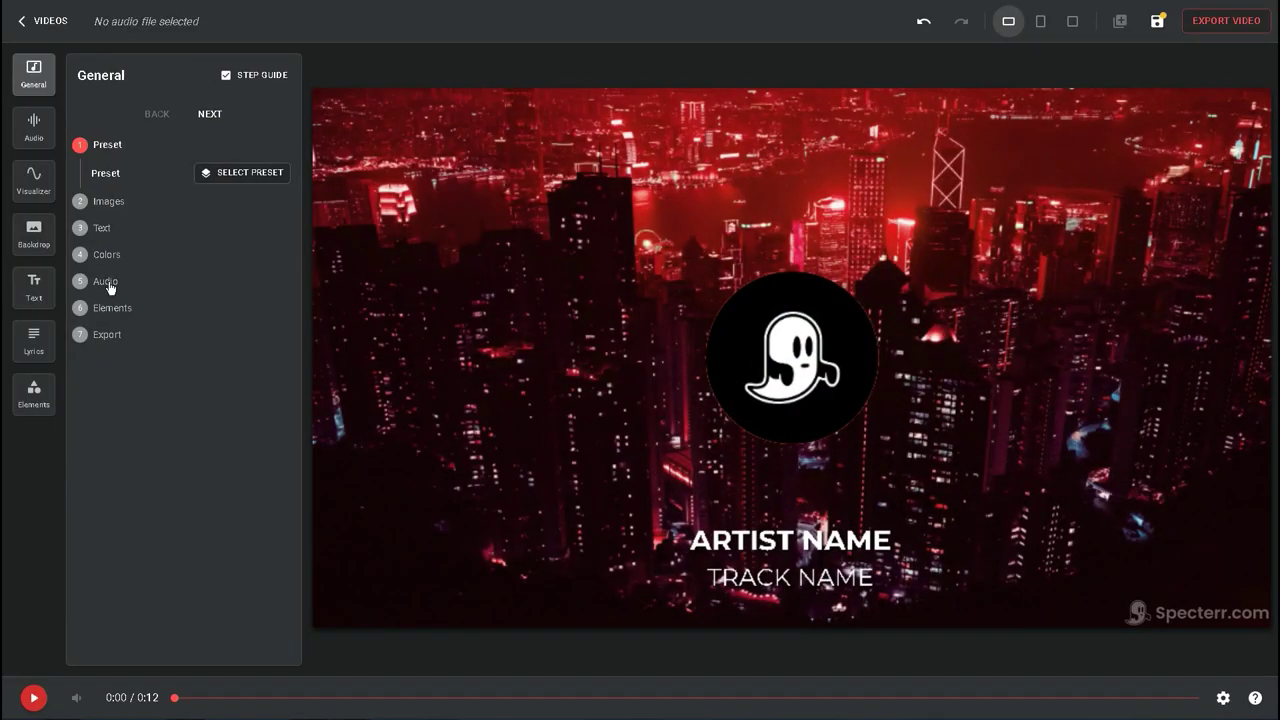
- Set the video title to TOP EARN and clear the old TRACK NAME subtitle
{"action": "left_click", "coordinate": [105, 283]}
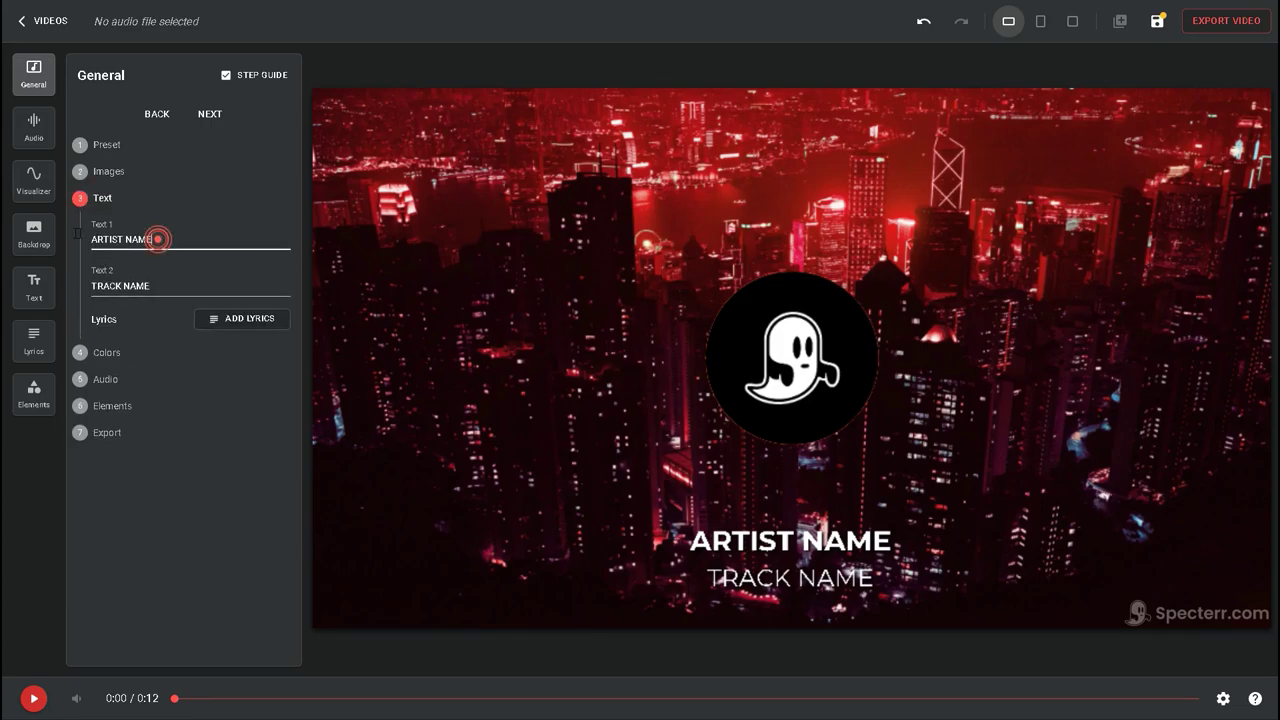
{"action": "type", "text": "TOP"}
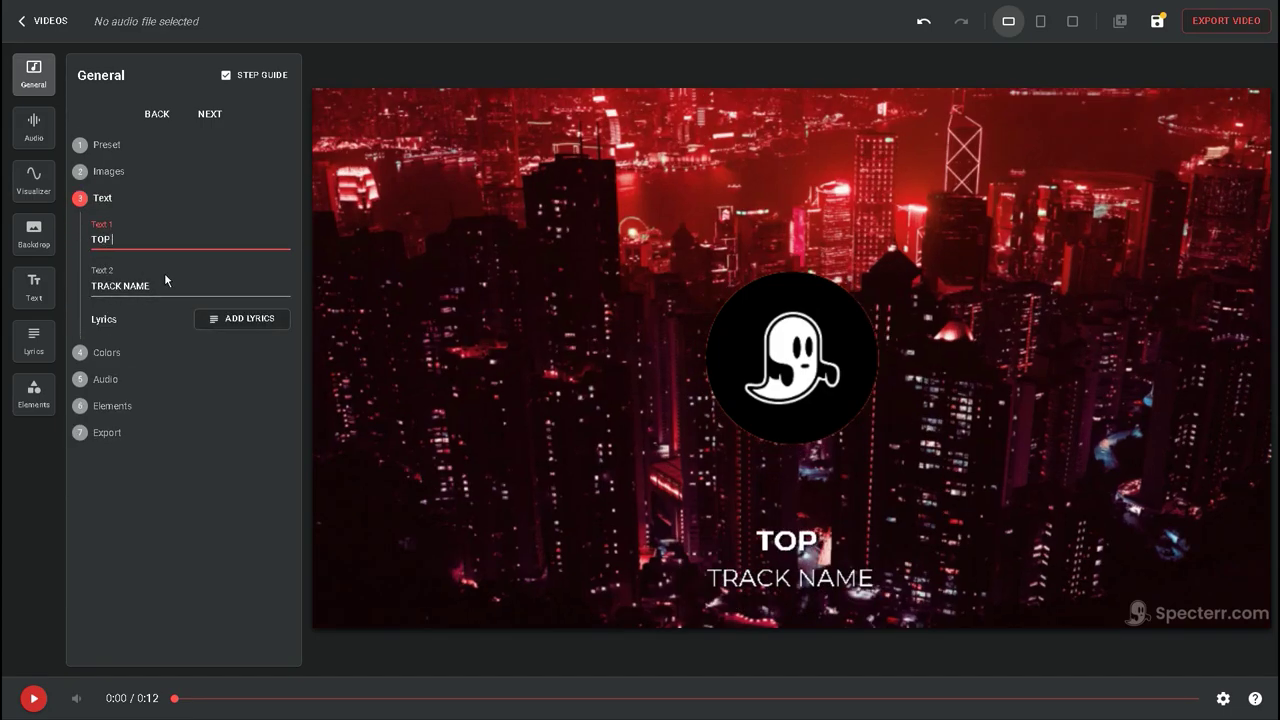
{"action": "type", "text": " EARN"}
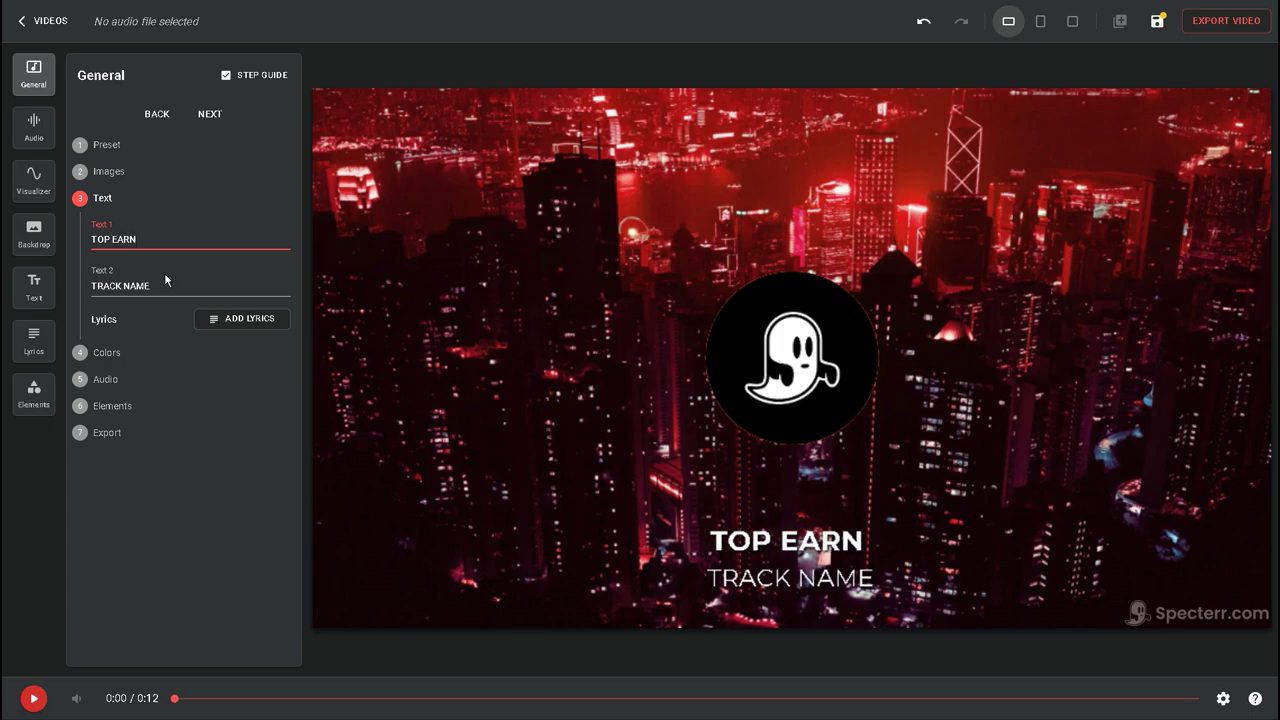
{"action": "key", "text": "Tab"}
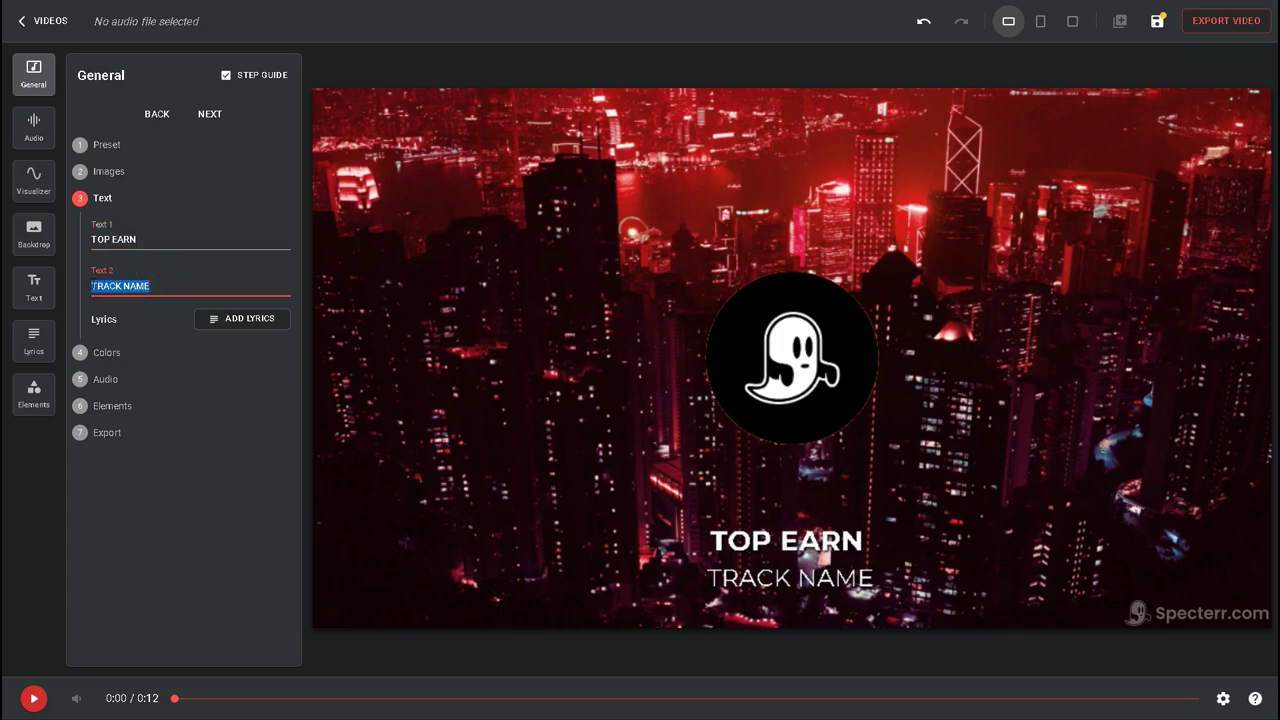
{"action": "key", "text": "BackSpace"}
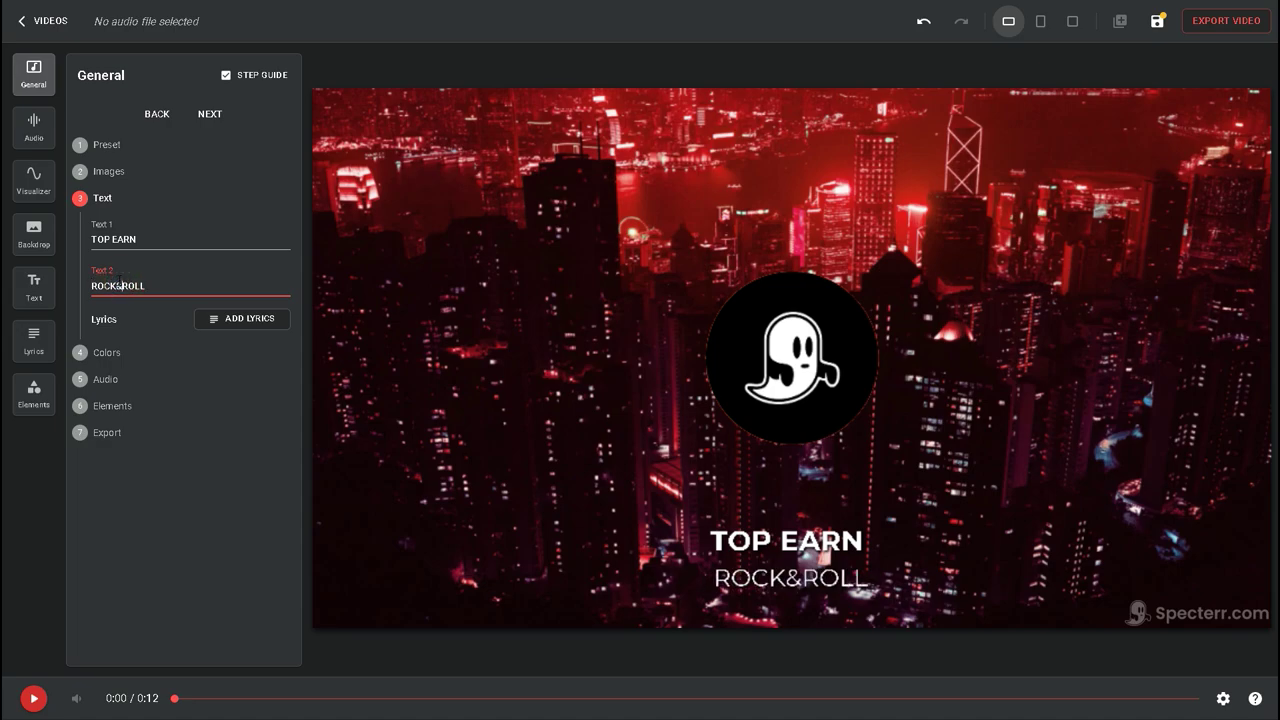
{"action": "left_click", "coordinate": [247, 320]}
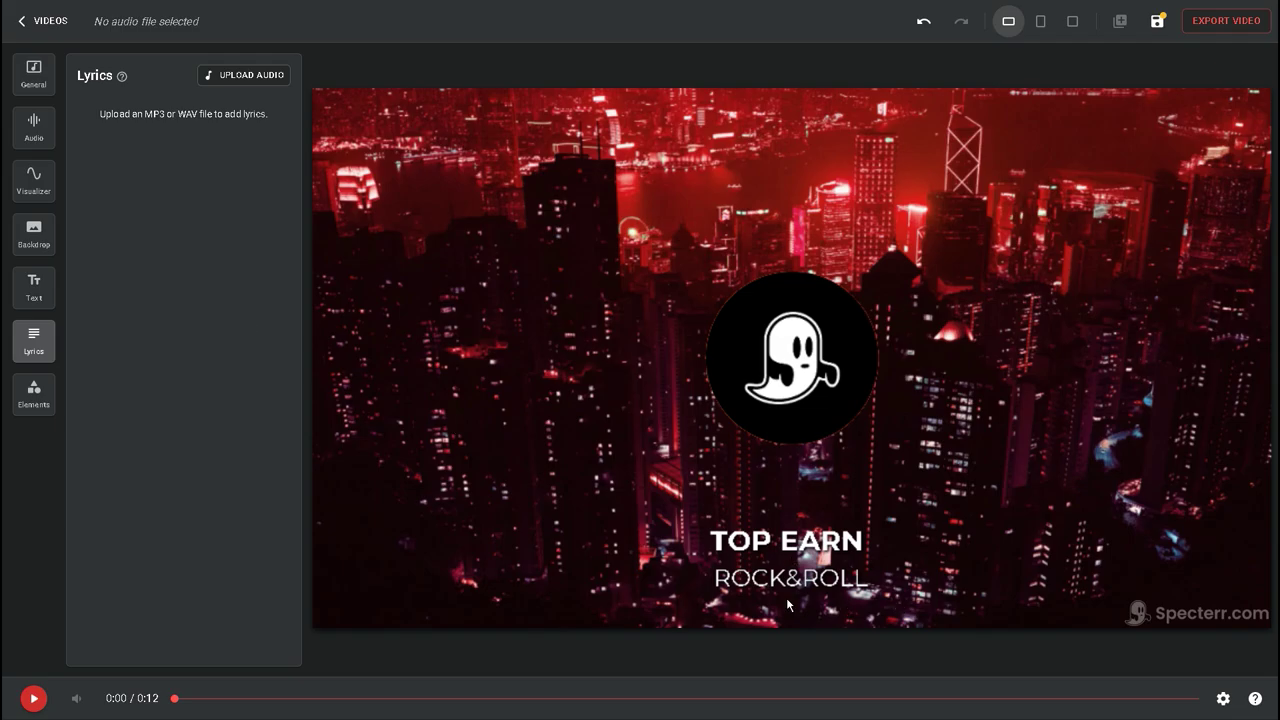
{"action": "left_click", "coordinate": [33, 698]}
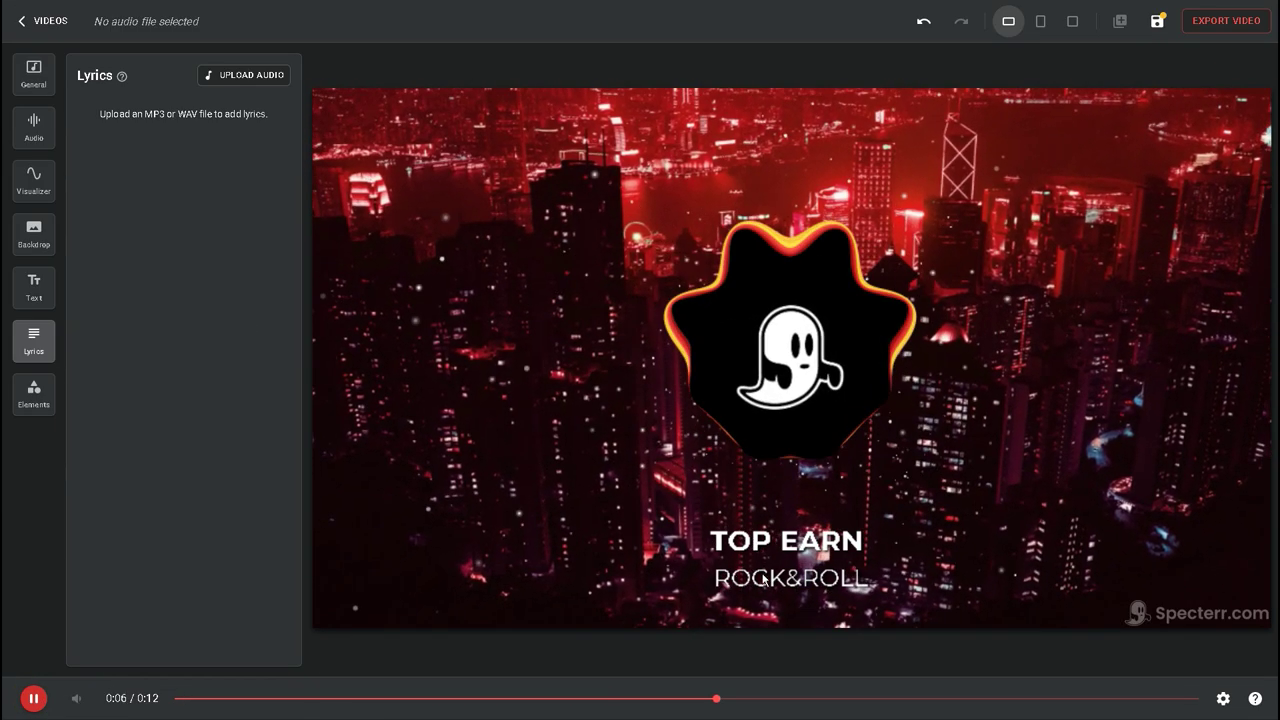
{"action": "left_click", "coordinate": [34, 236]}
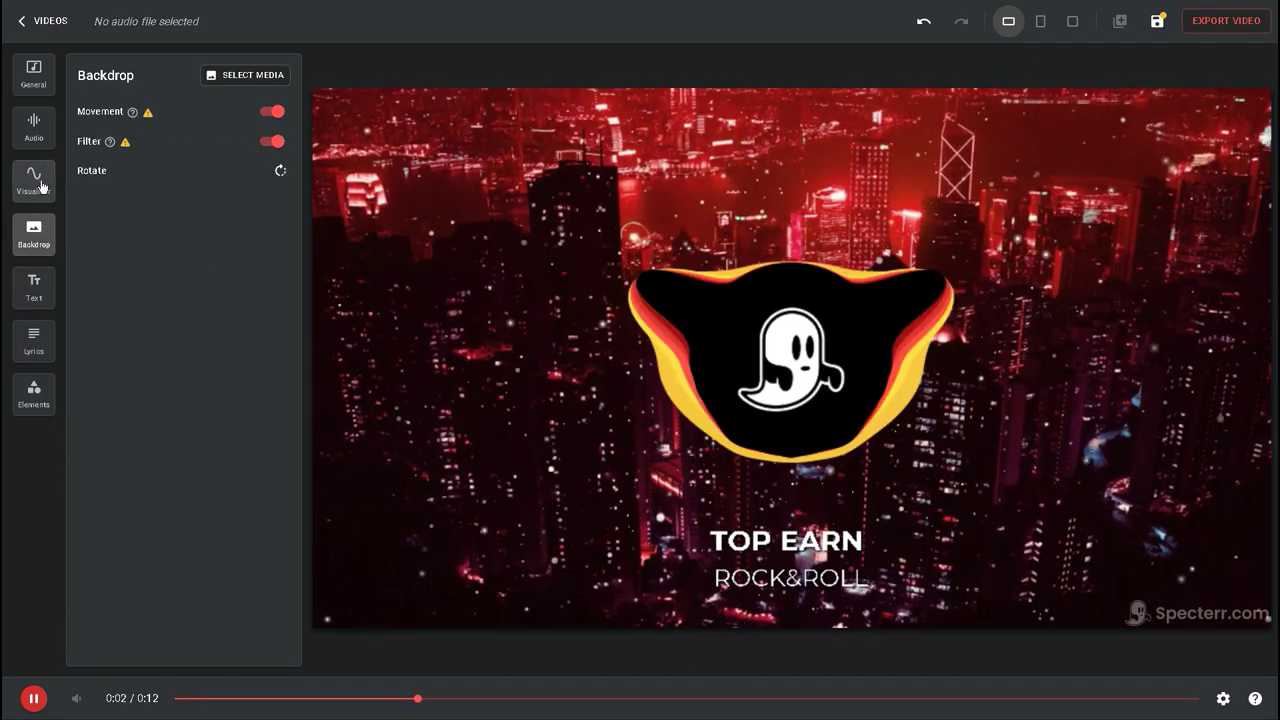
{"action": "left_click", "coordinate": [33, 180]}
{"action": "left_click", "coordinate": [166, 178]}
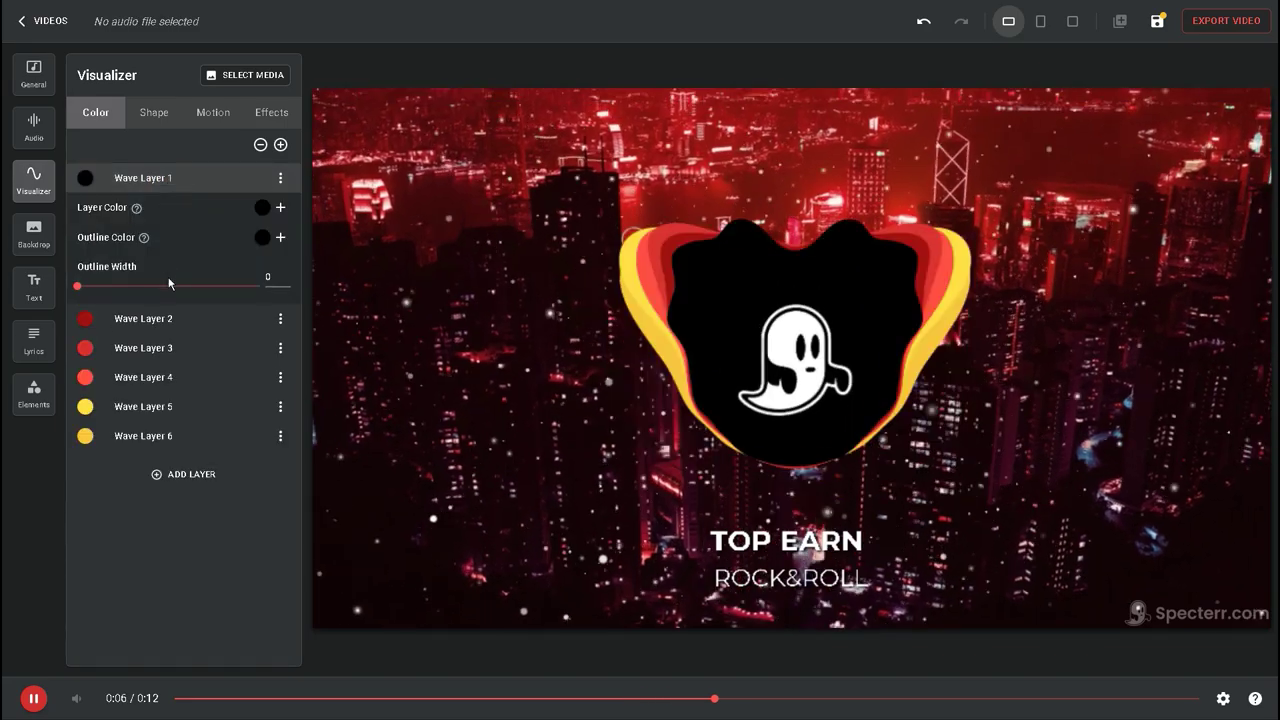
{"action": "left_click", "coordinate": [34, 287]}
{"action": "left_click", "coordinate": [34, 340]}
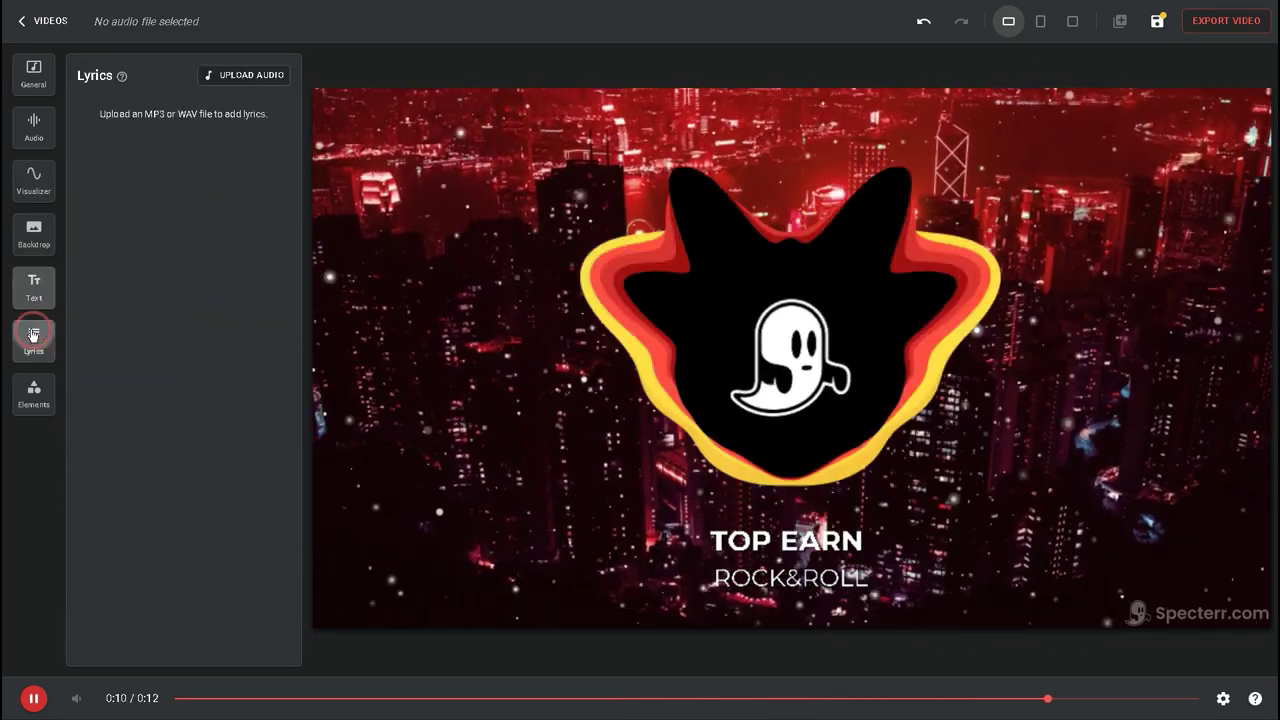
{"action": "left_click", "coordinate": [34, 398]}
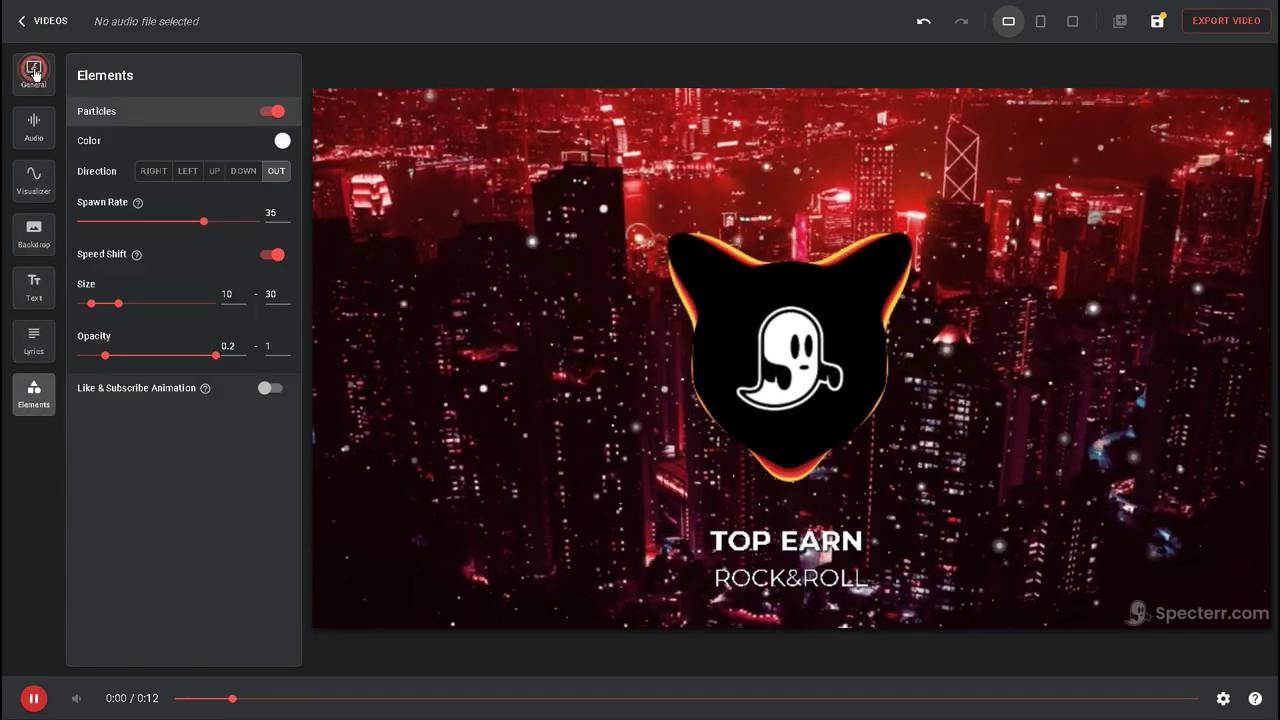
{"action": "left_click", "coordinate": [33, 72]}
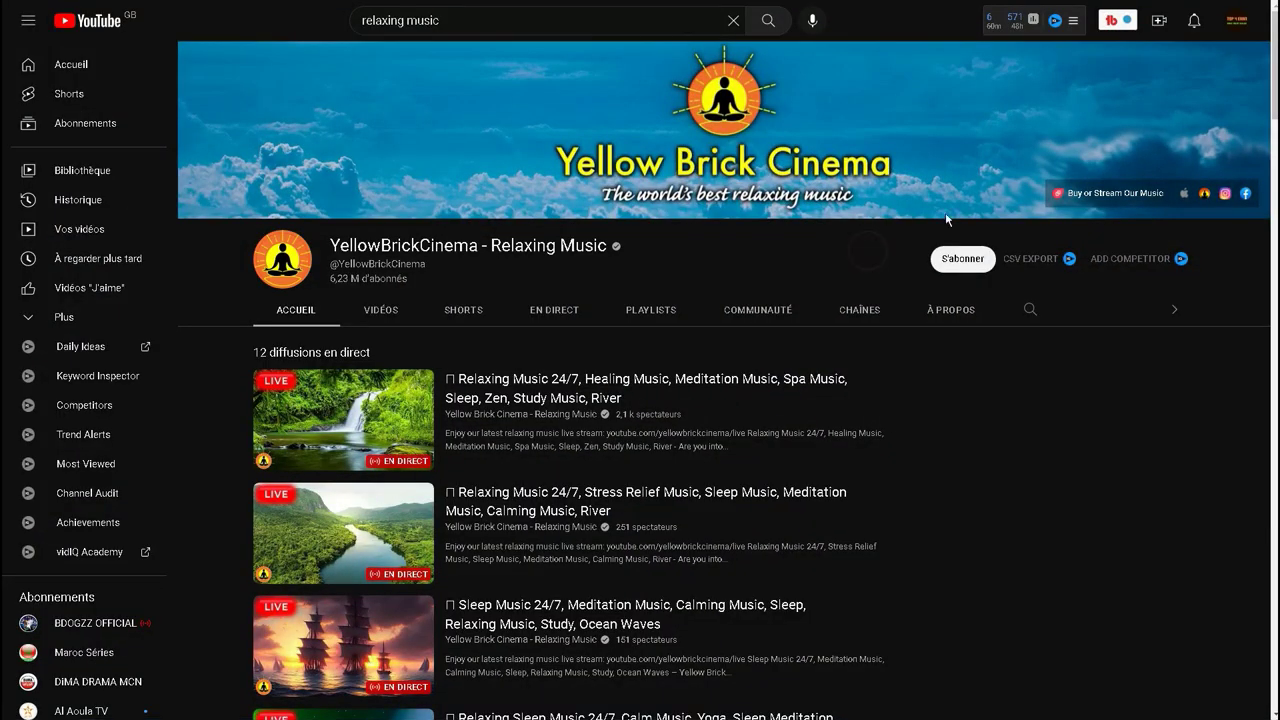
- Scroll down the Yellow Brick Cinema channel home through its video and playlist rows
{"action": "scroll", "coordinate": [4, 116], "scroll_direction": "down", "scroll_amount": 3}
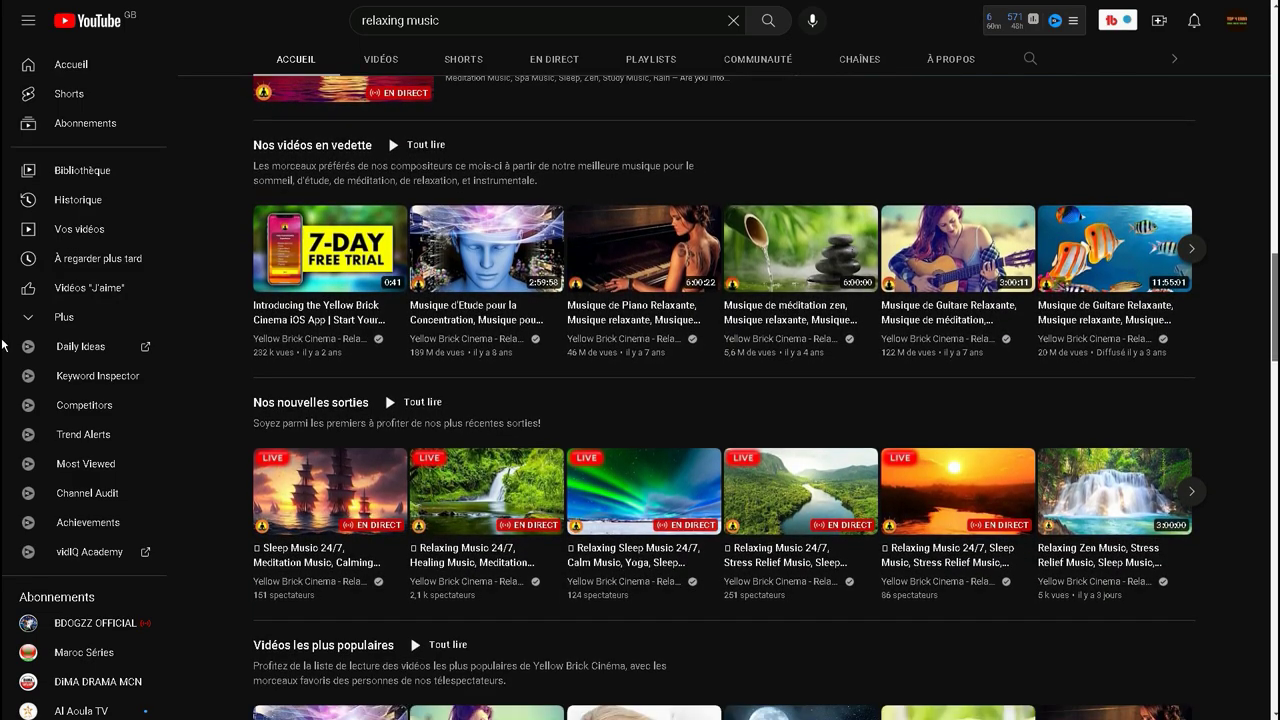
{"action": "scroll", "coordinate": [5, 350], "scroll_direction": "down", "scroll_amount": 2}
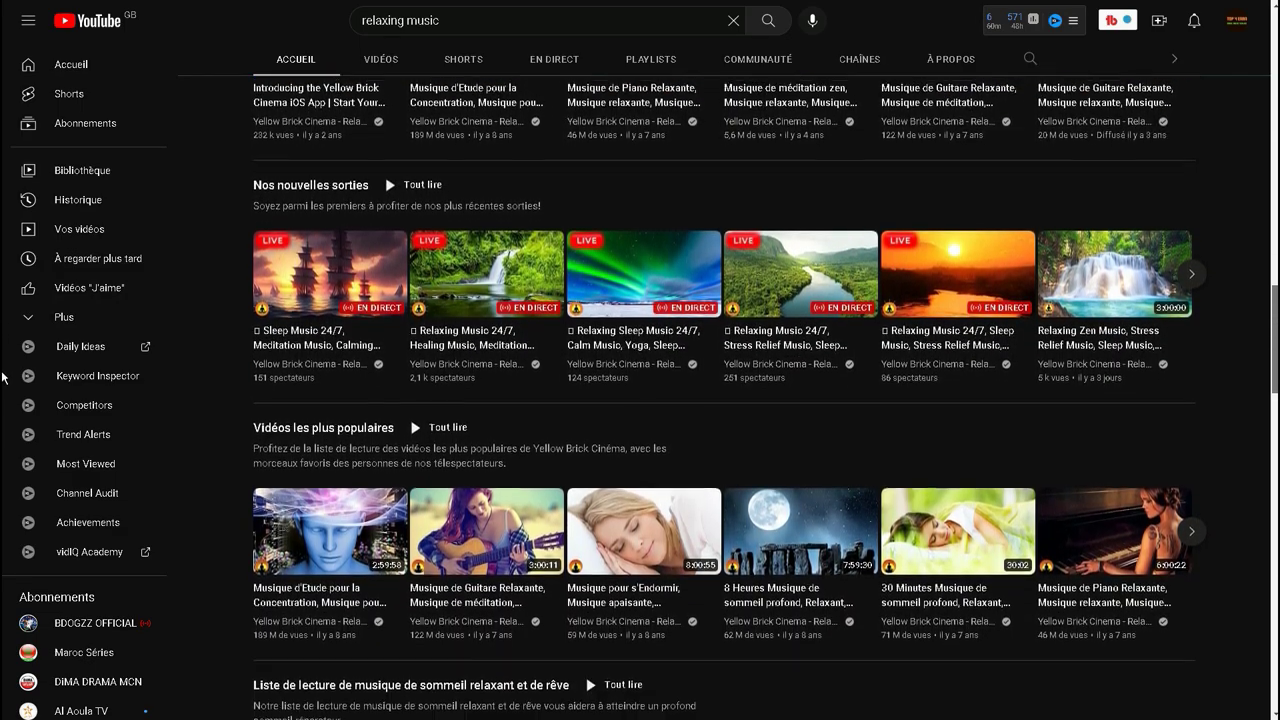
{"action": "scroll", "coordinate": [3, 385], "scroll_direction": "down", "scroll_amount": 2}
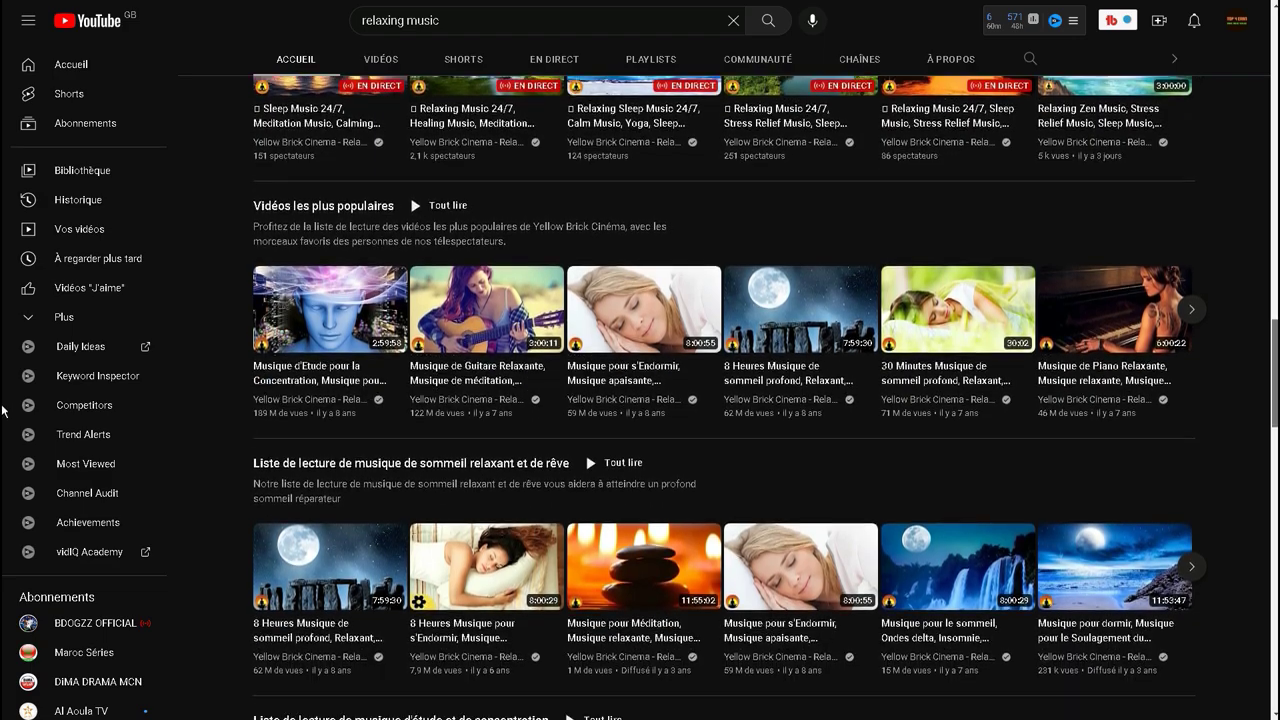
{"action": "scroll", "coordinate": [3, 427], "scroll_direction": "down", "scroll_amount": 2}
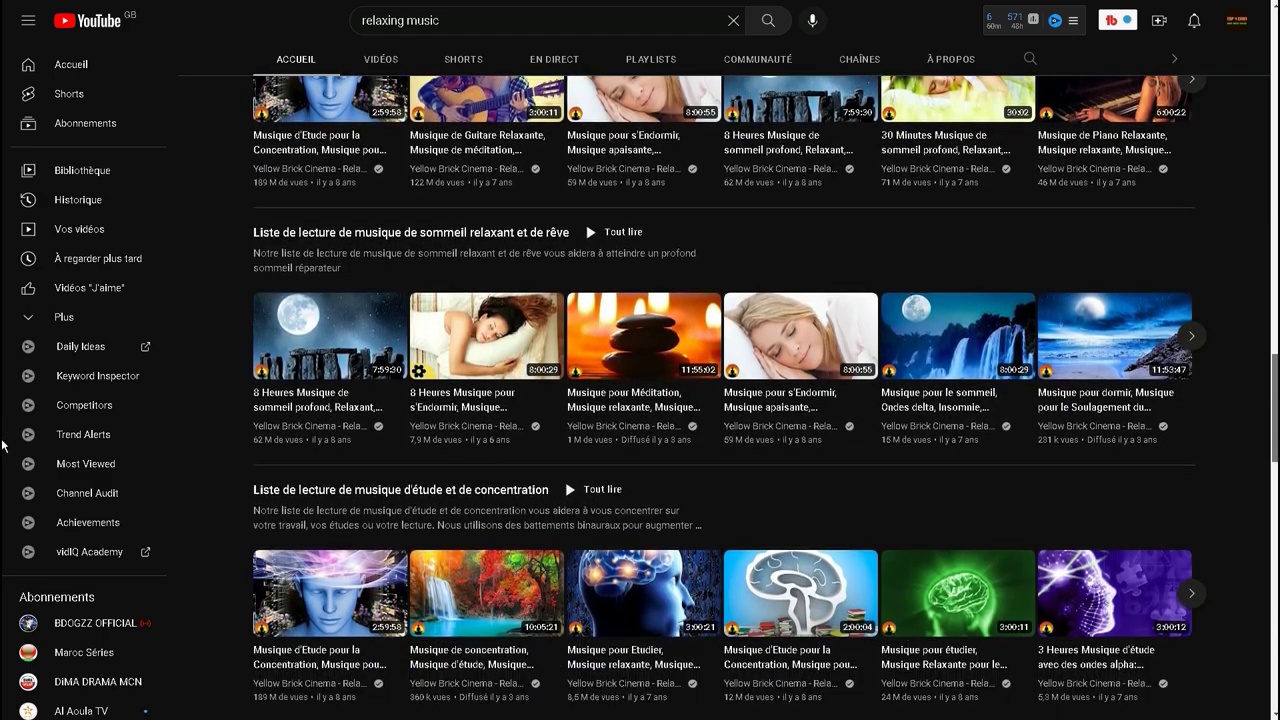